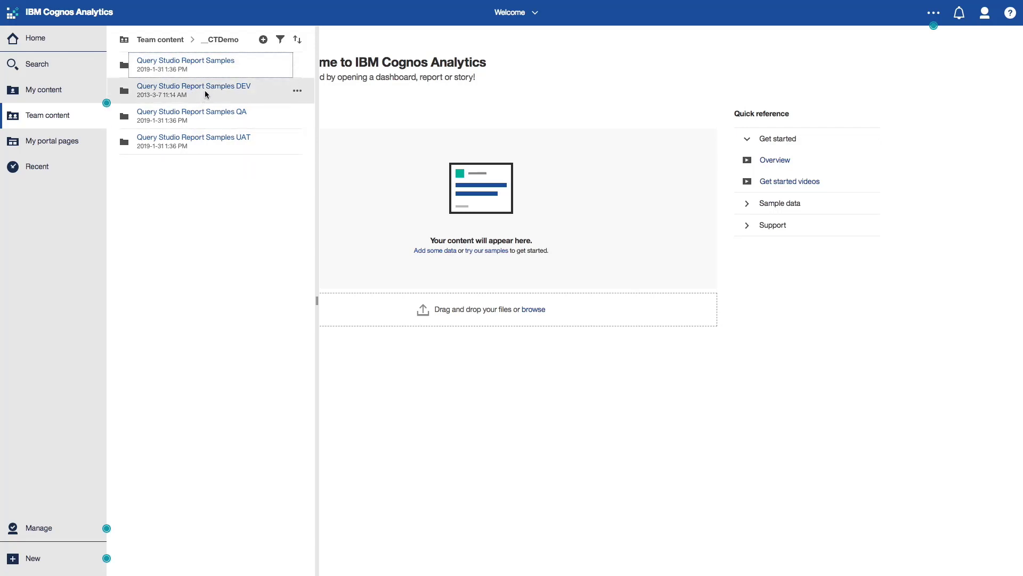
Check in Properties that Return Quantity by Product Line is a Query-type object, then return to __CTDemo
click(203, 63)
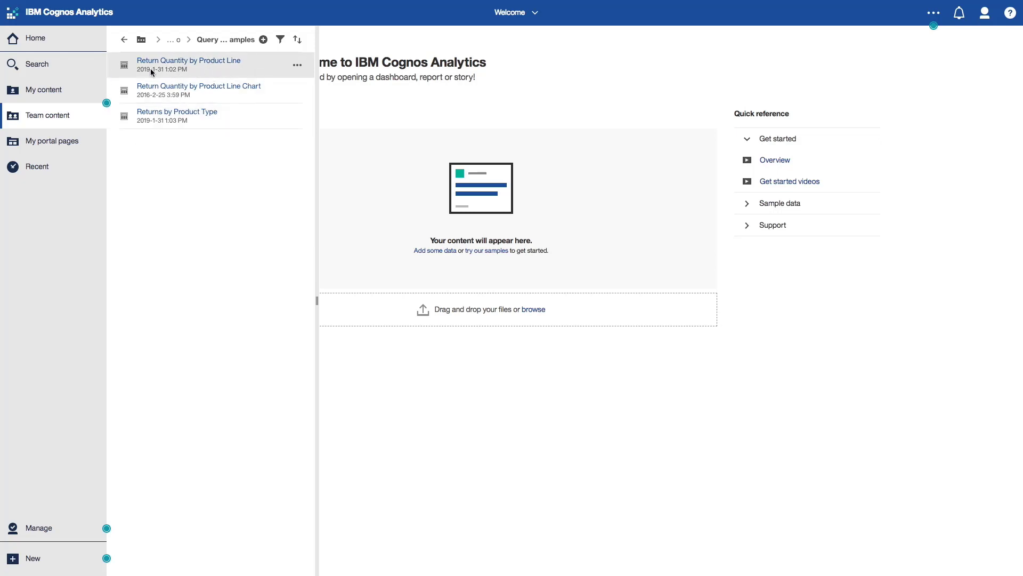
click(297, 65)
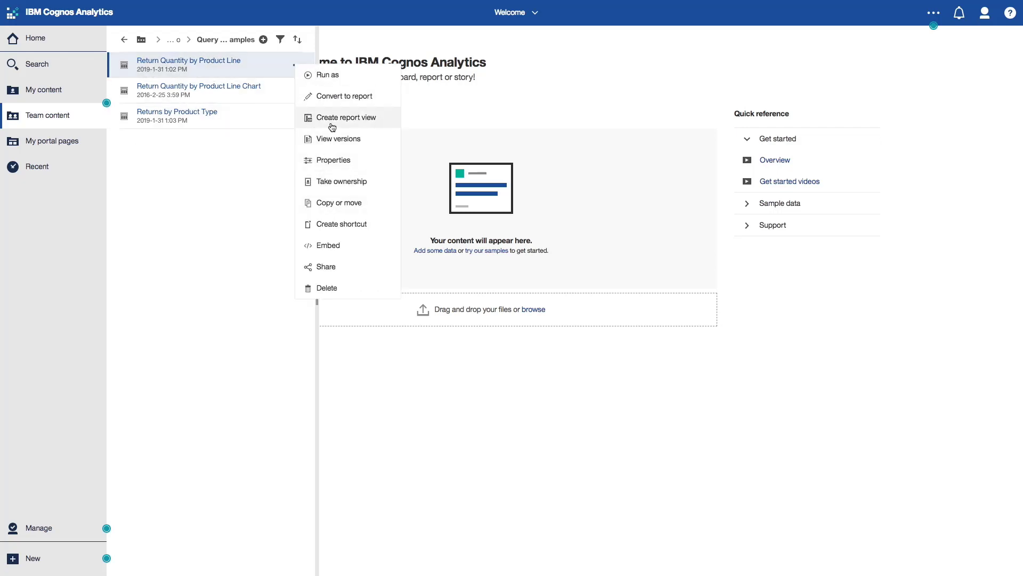
click(337, 164)
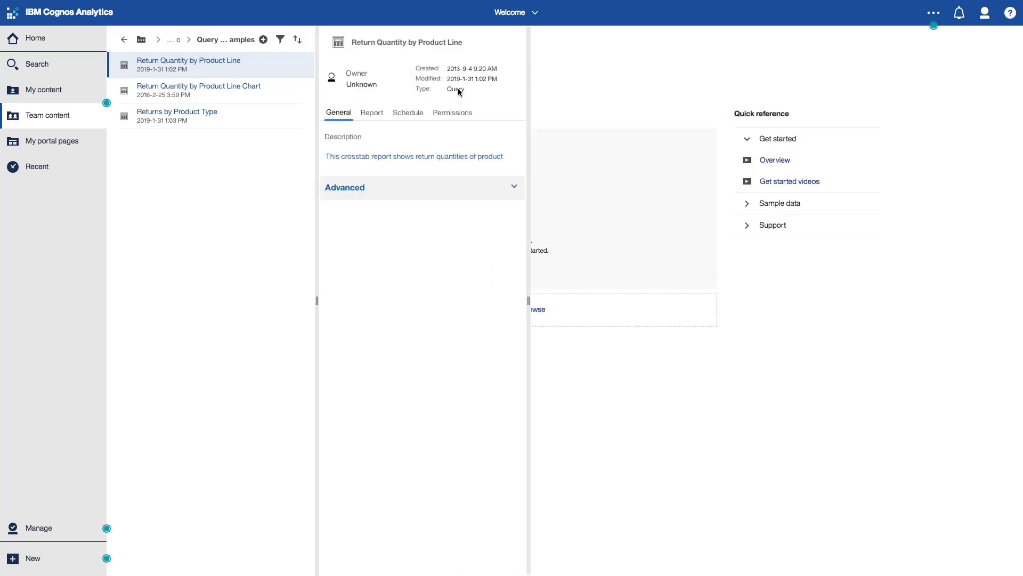
click(226, 156)
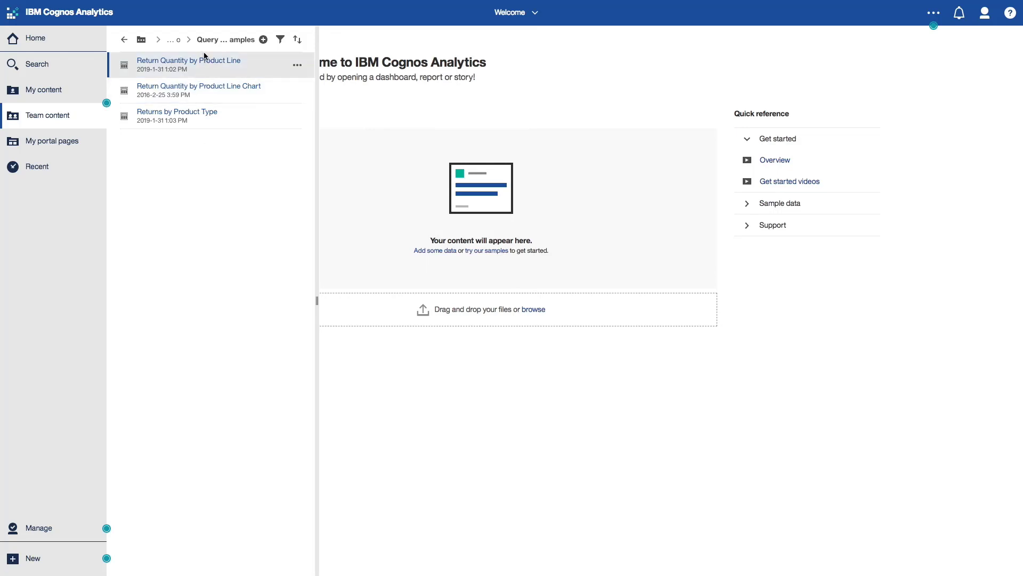
click(178, 39)
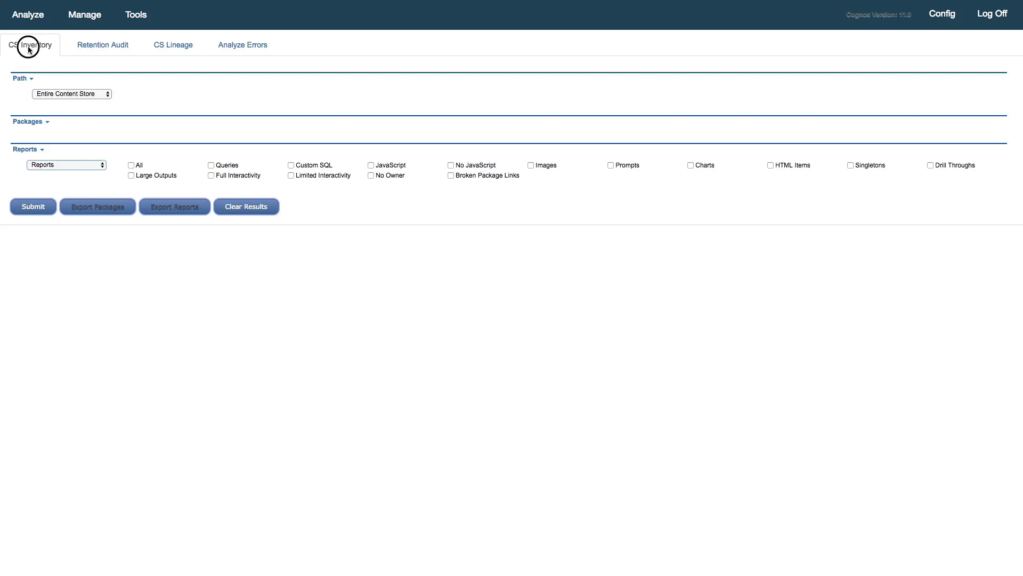
Set the inventory path to Browse Public Folders and browse into Public Folders / __CTDemo
click(46, 94)
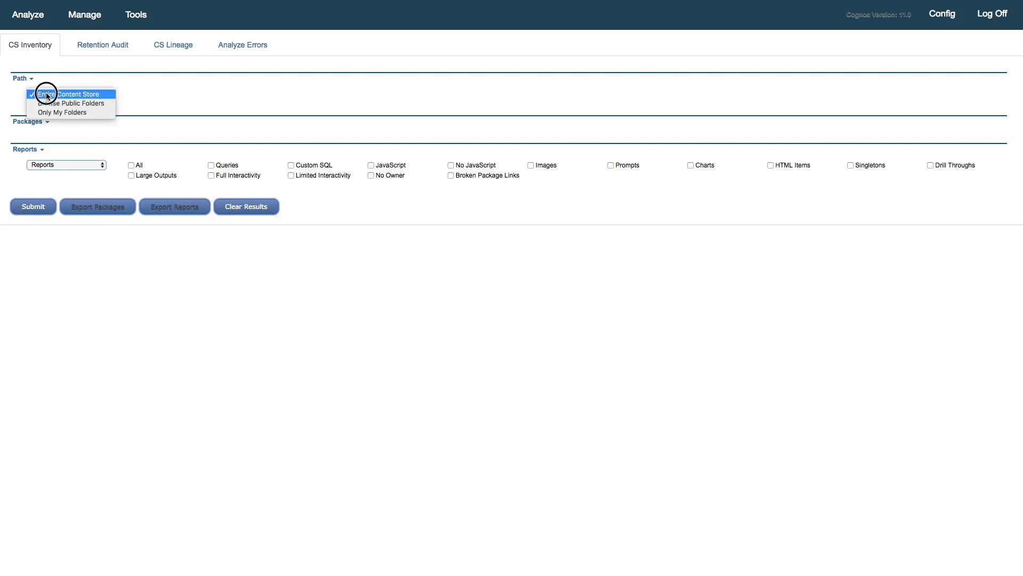
click(82, 103)
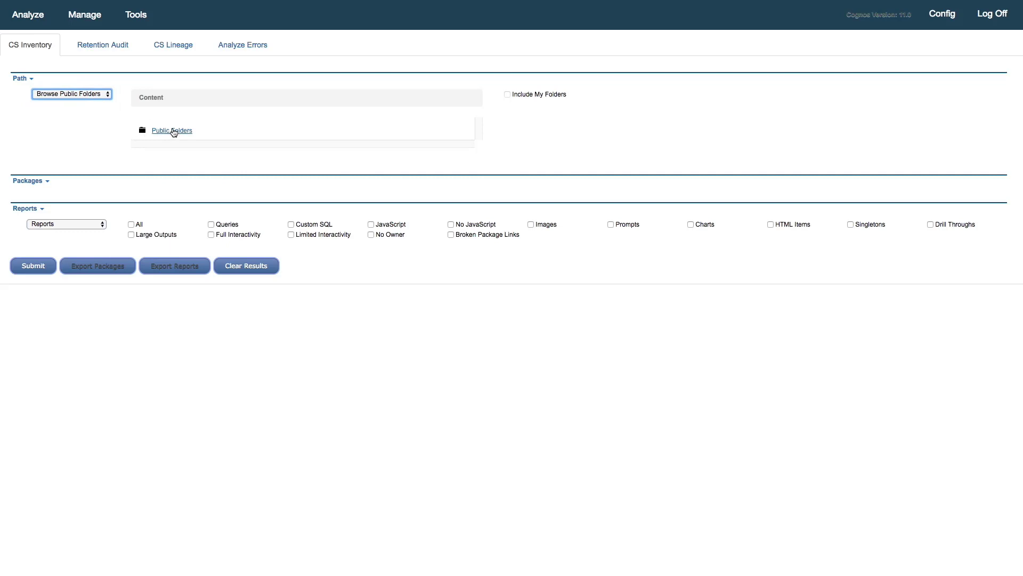
click(174, 132)
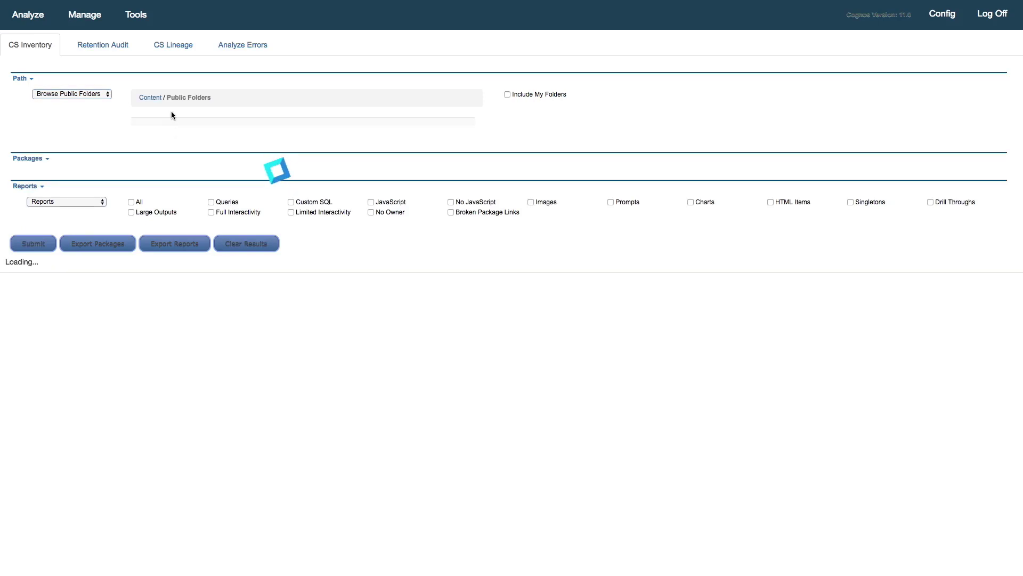
click(172, 129)
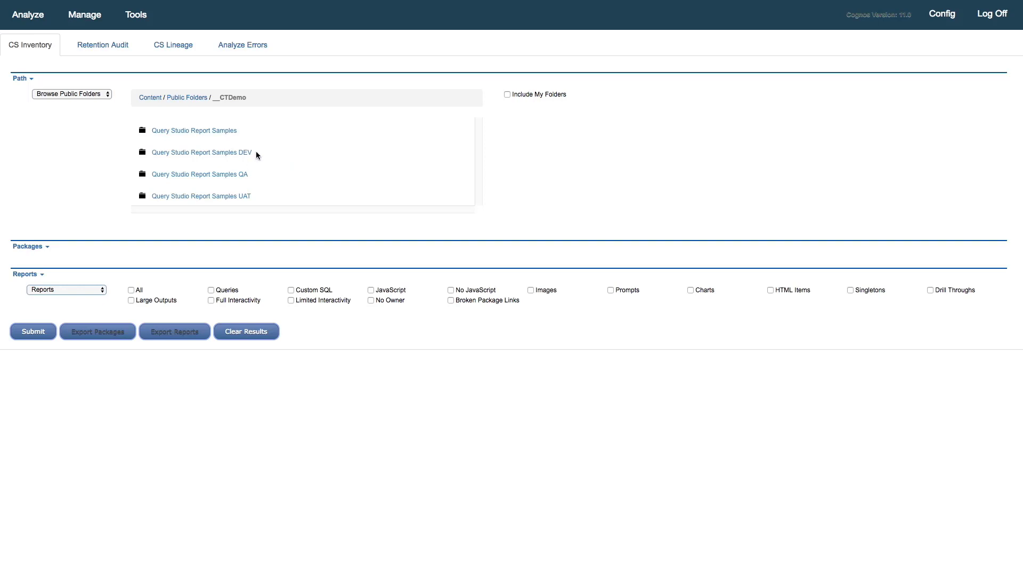
Set the object type dropdown to Queries, bringing up filters such as Prompts, Charts and Large Outputs
click(76, 288)
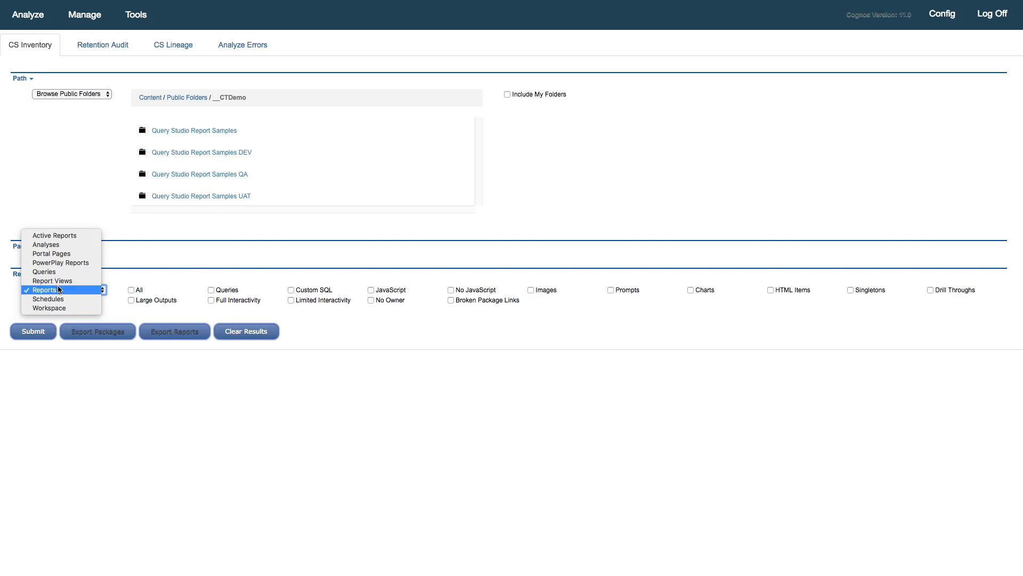
click(61, 290)
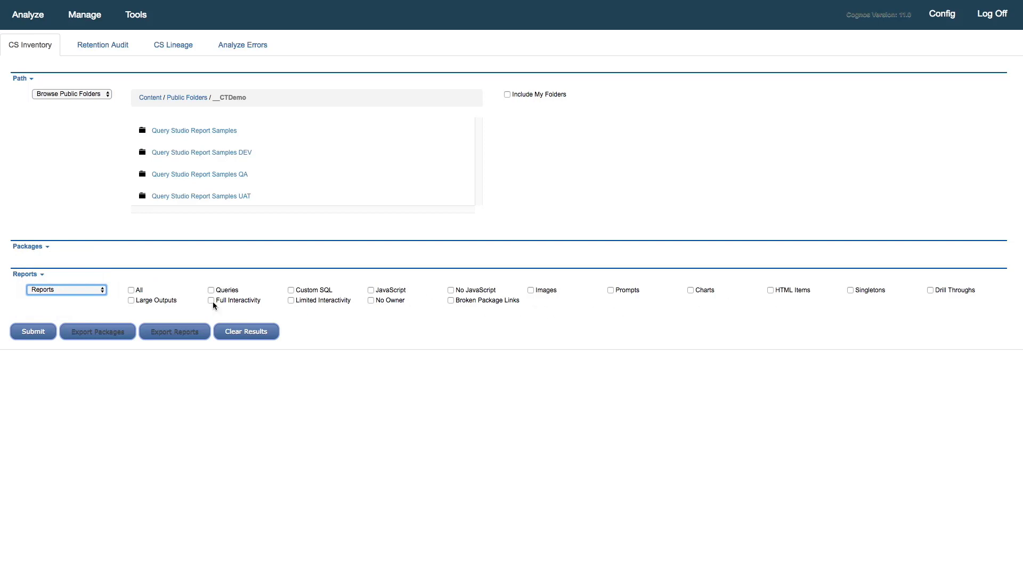
click(103, 293)
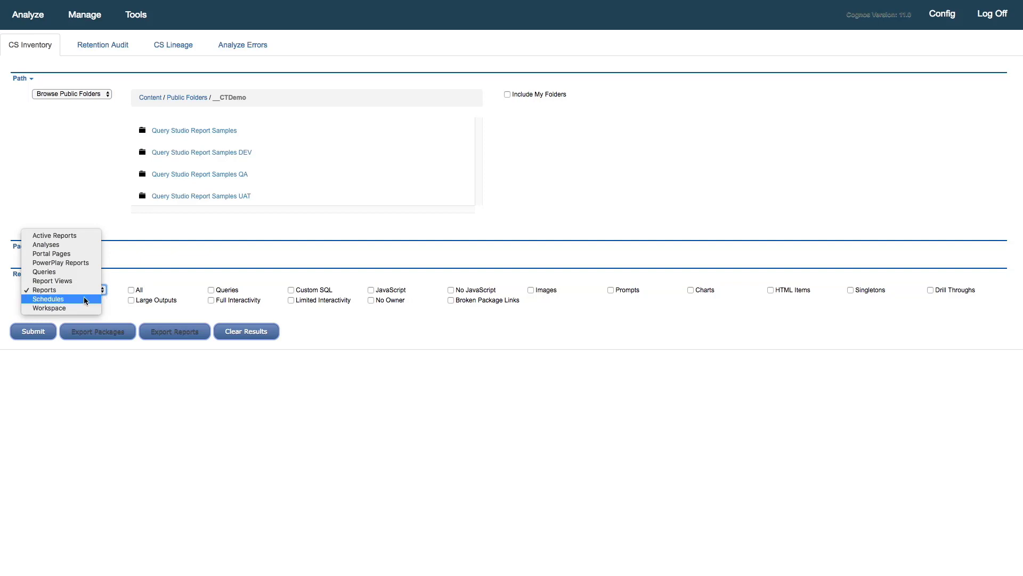
click(76, 272)
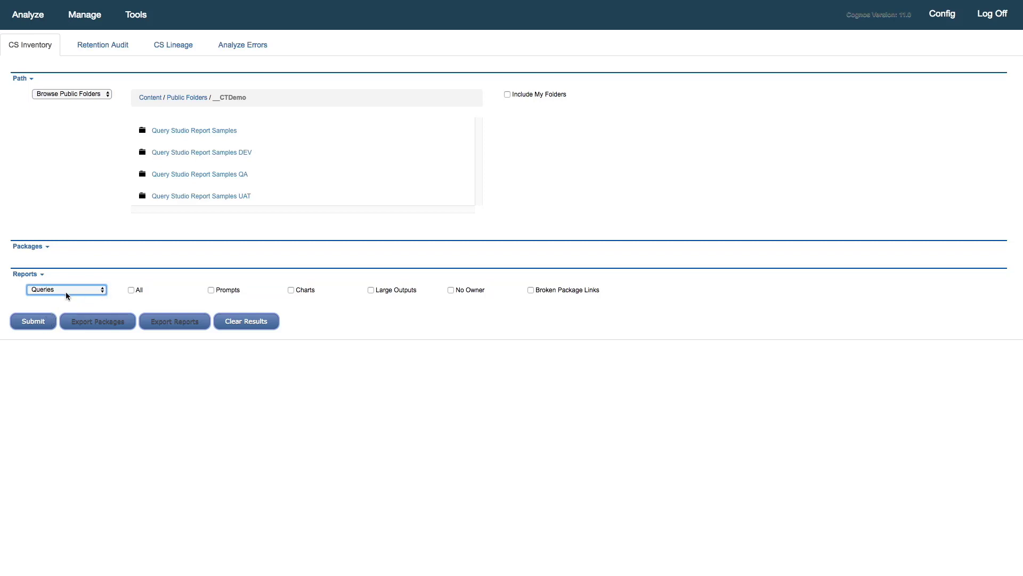
Select __CTDemo as the inventory folder and submit the queries search
click(281, 98)
click(197, 97)
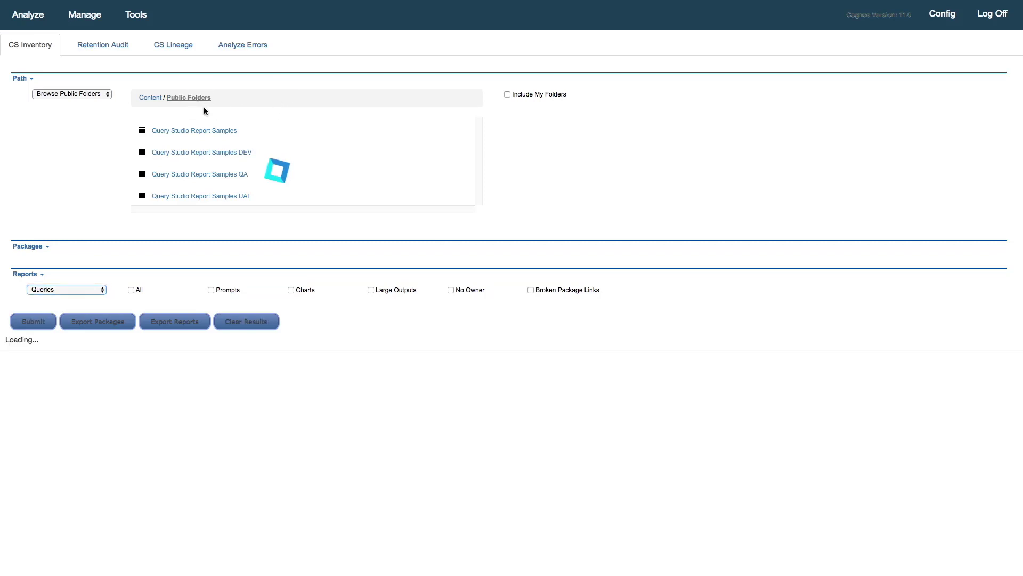
click(283, 133)
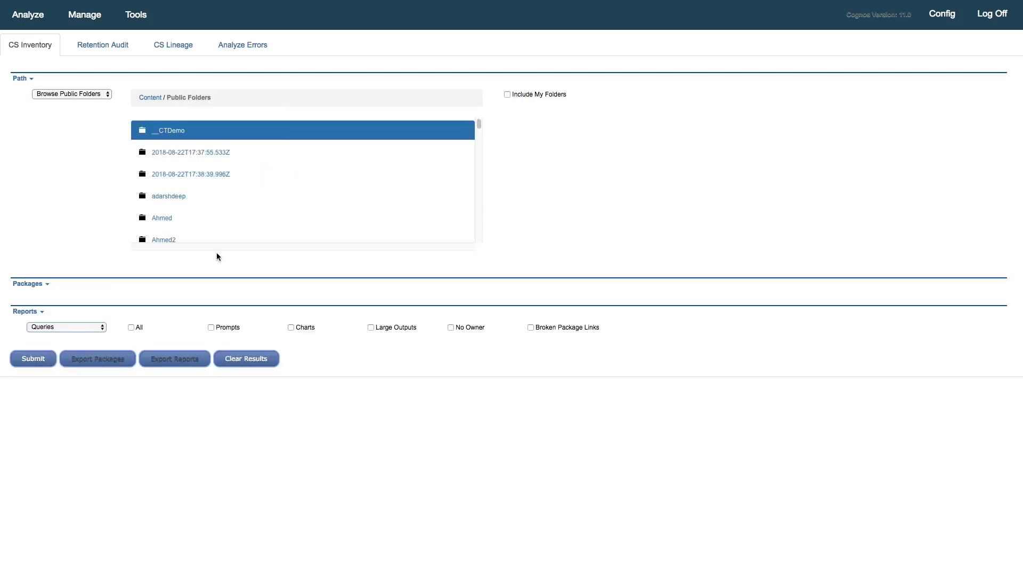
click(33, 359)
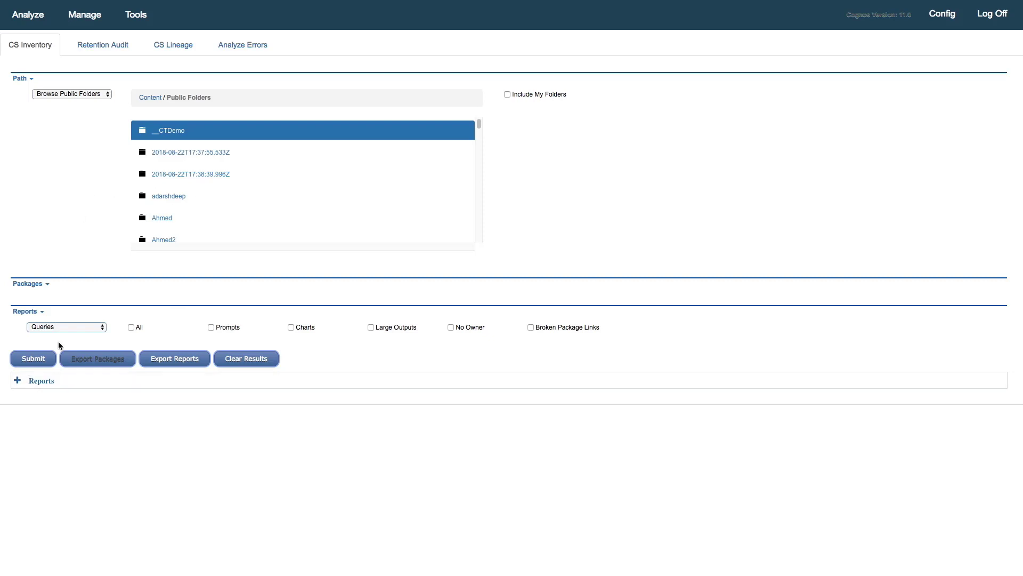
Expand the results to review all 12 queries across the base, DEV, QA and UAT folders
click(40, 380)
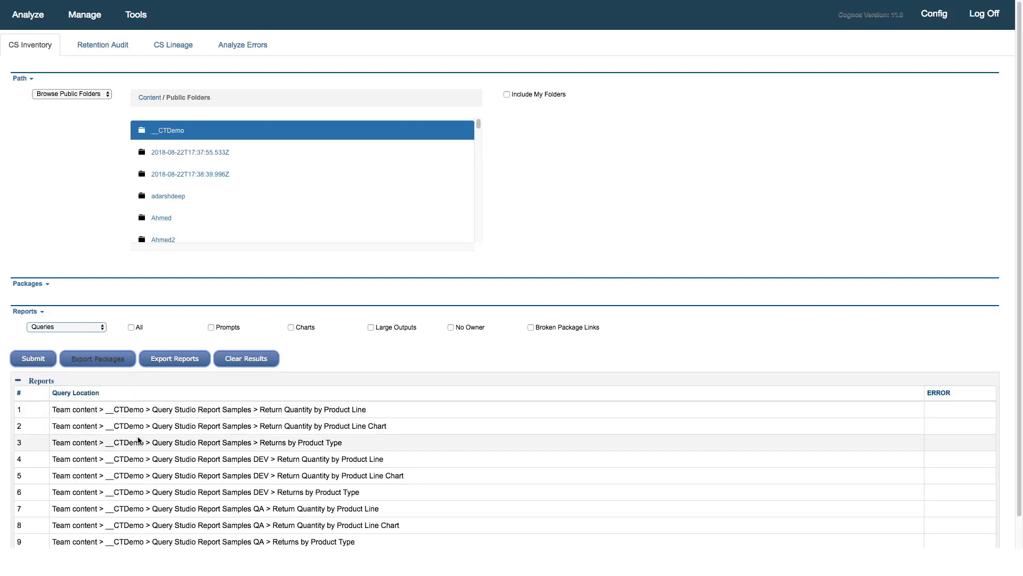
scroll(248, 430, down, 1)
scroll(248, 430, down, 1)
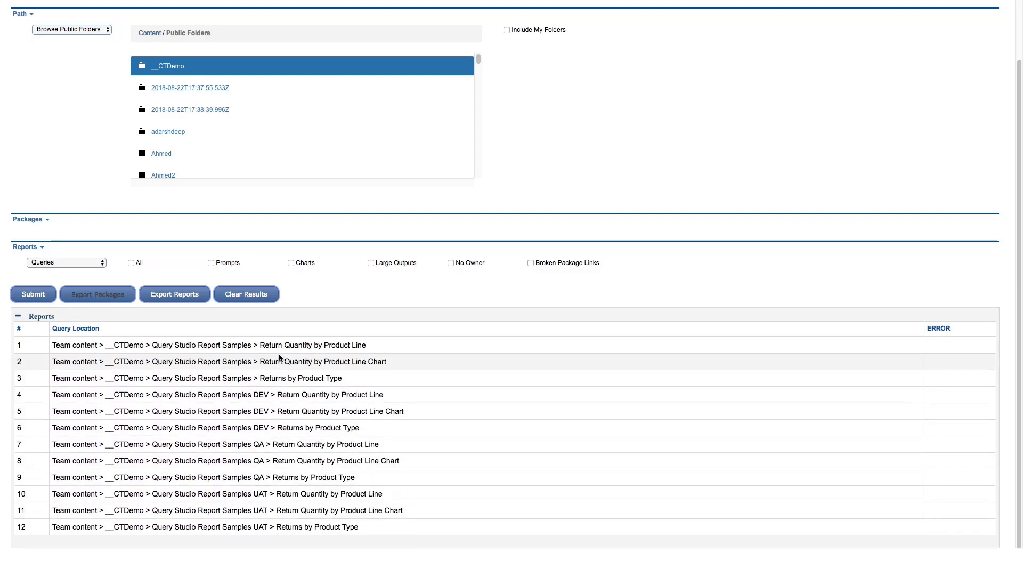
Resubmit the query search on Query Studio Report Samples and expand its three results
click(166, 68)
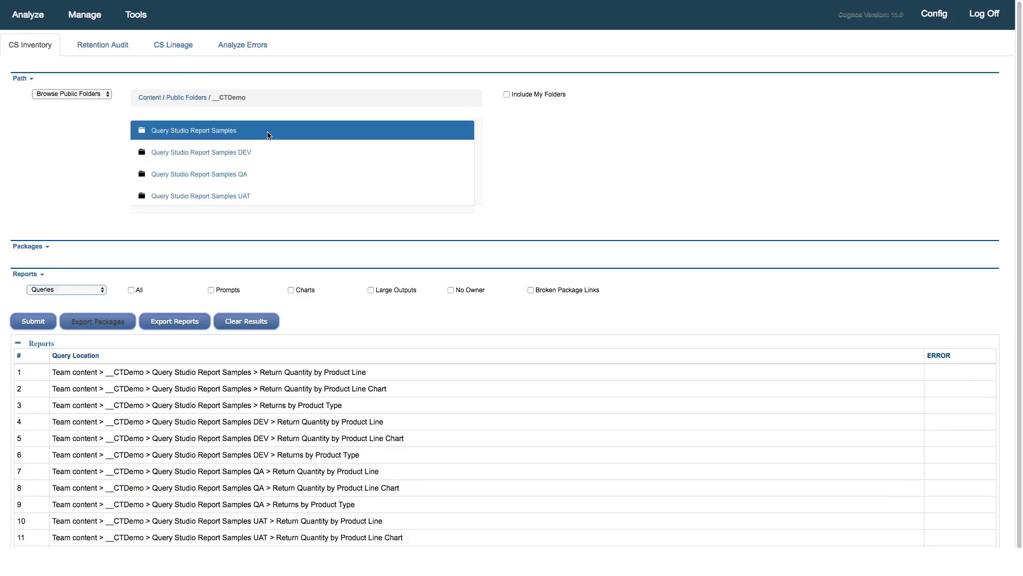
click(37, 321)
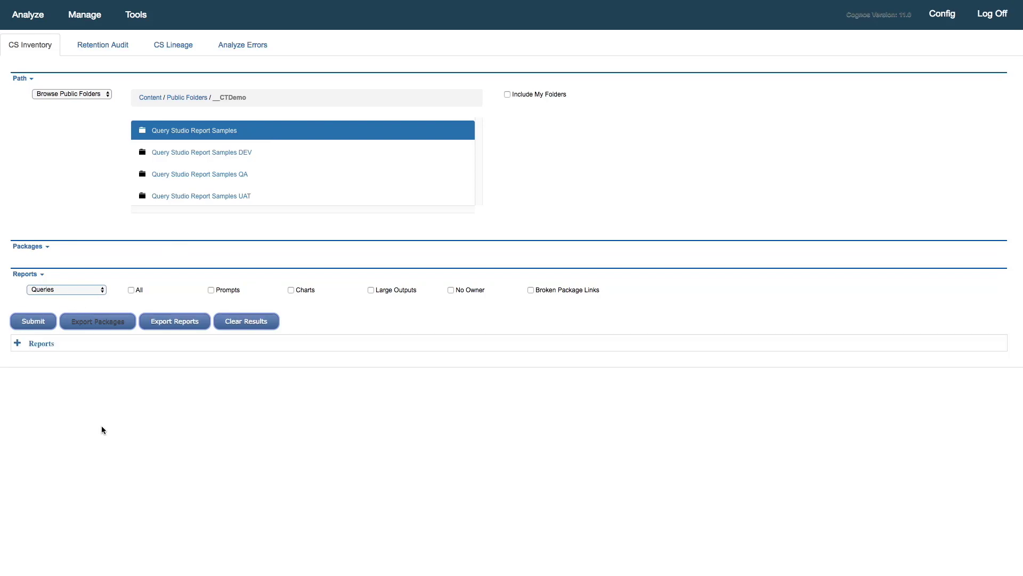
click(34, 344)
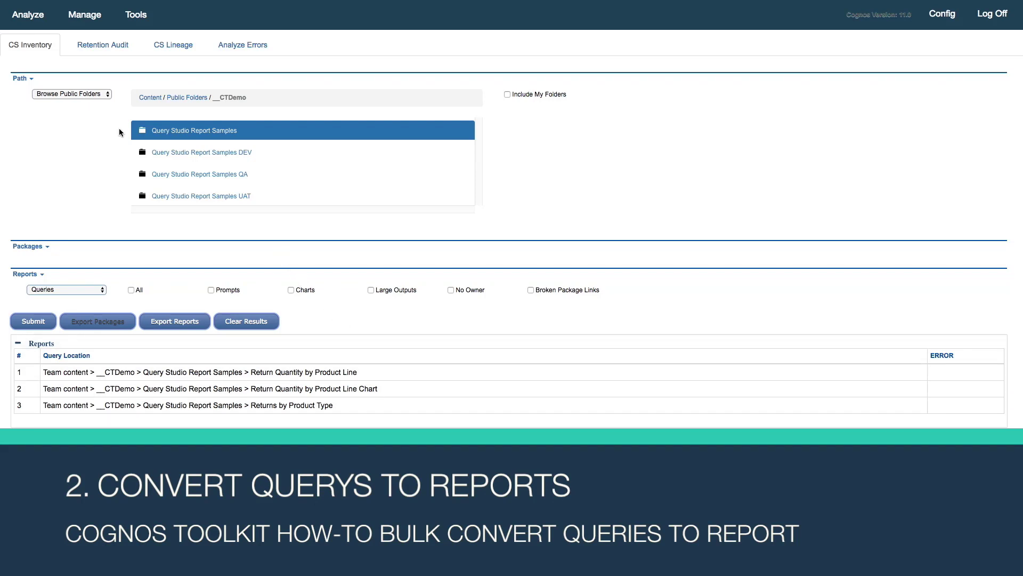
Go to Manage > Conversions and set the Path to Recent Result (Queries)
click(89, 18)
click(108, 55)
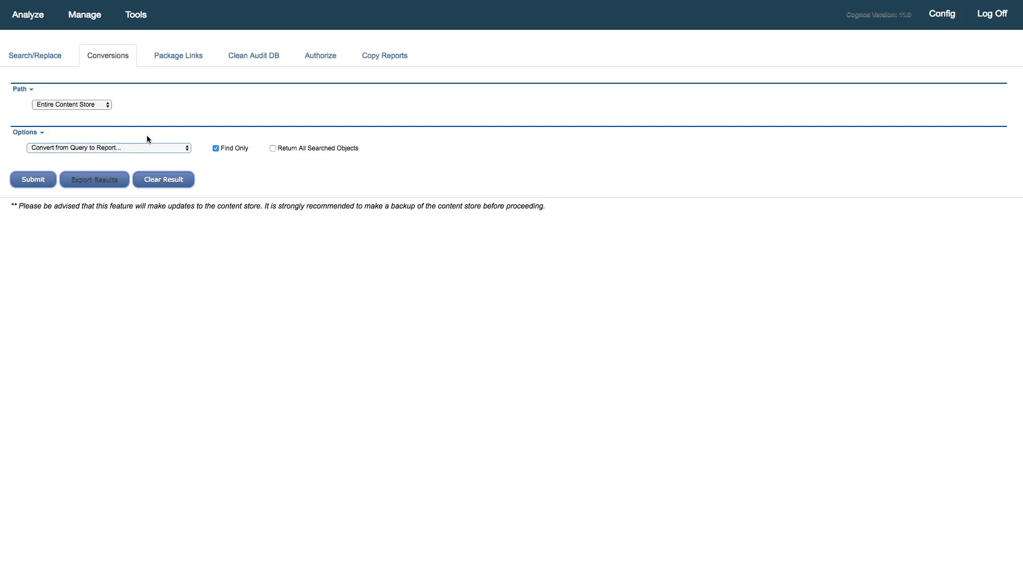
click(76, 106)
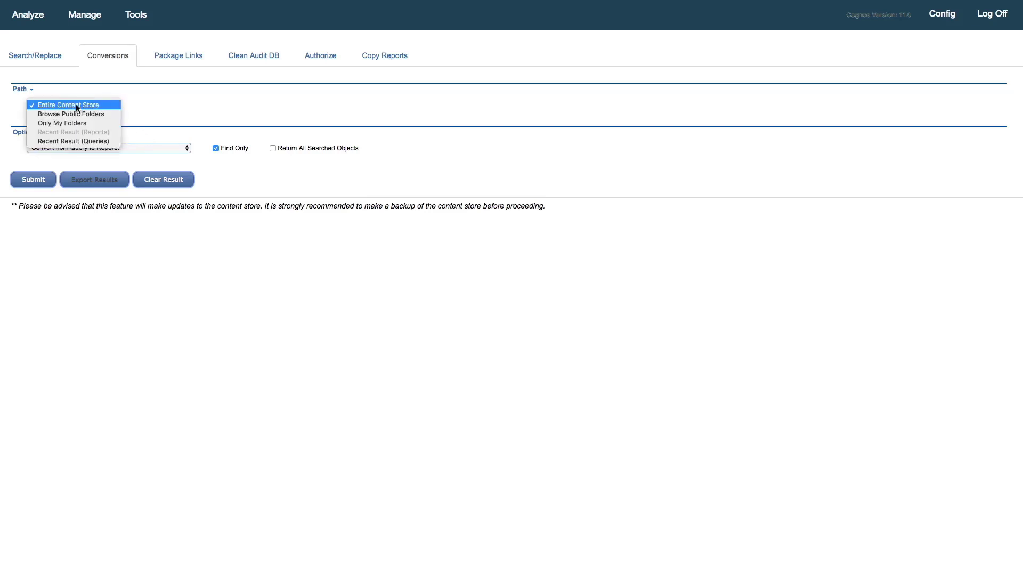
click(98, 142)
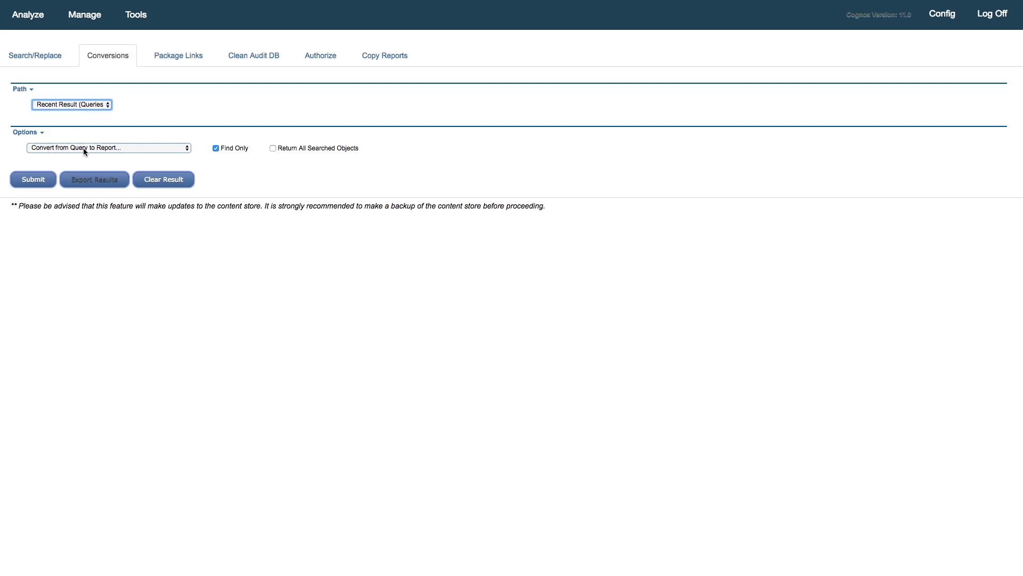
click(179, 149)
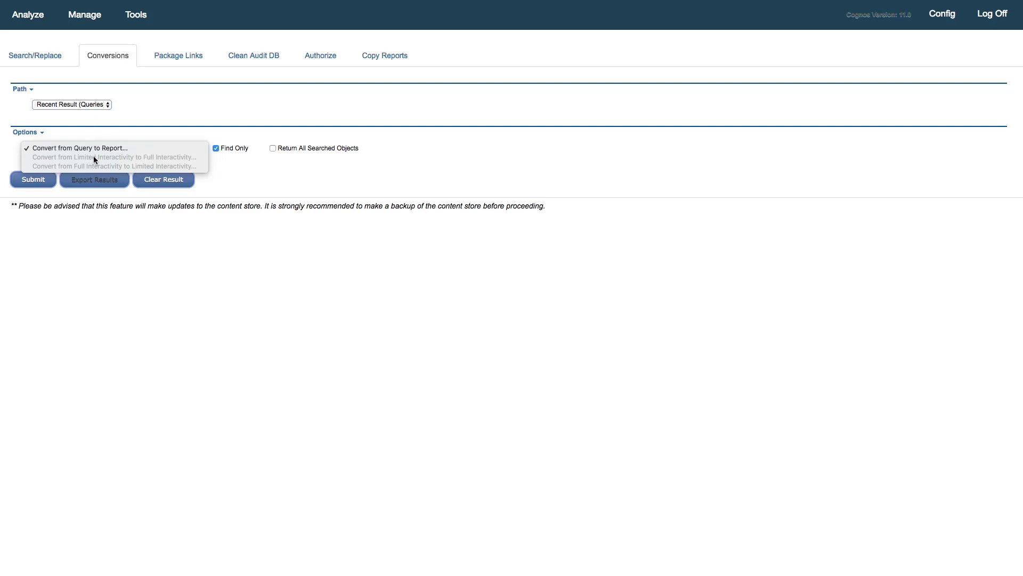
click(144, 143)
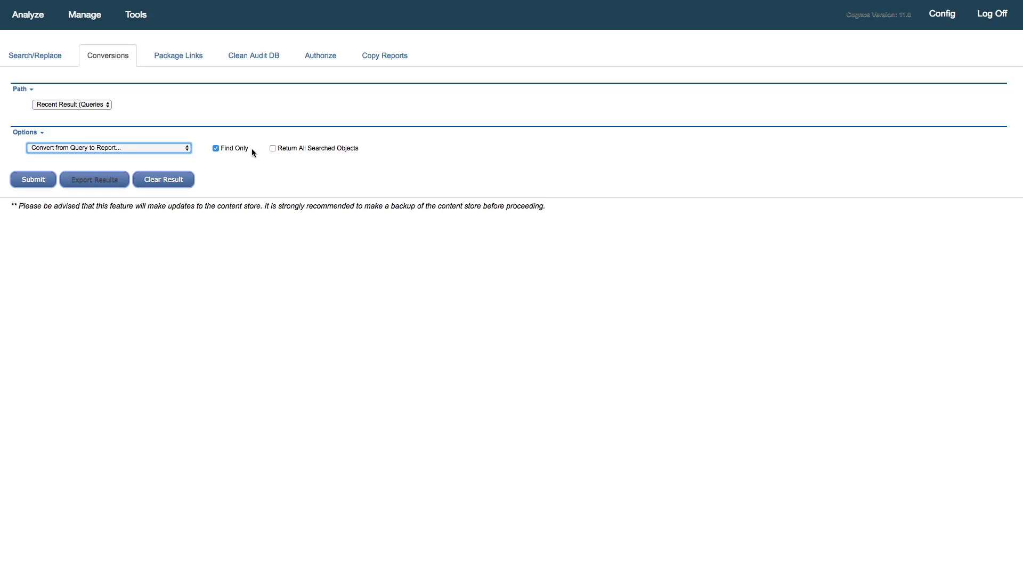
Clear Find Only, enter the report name prefix R_, and submit the query-to-report conversion
click(216, 149)
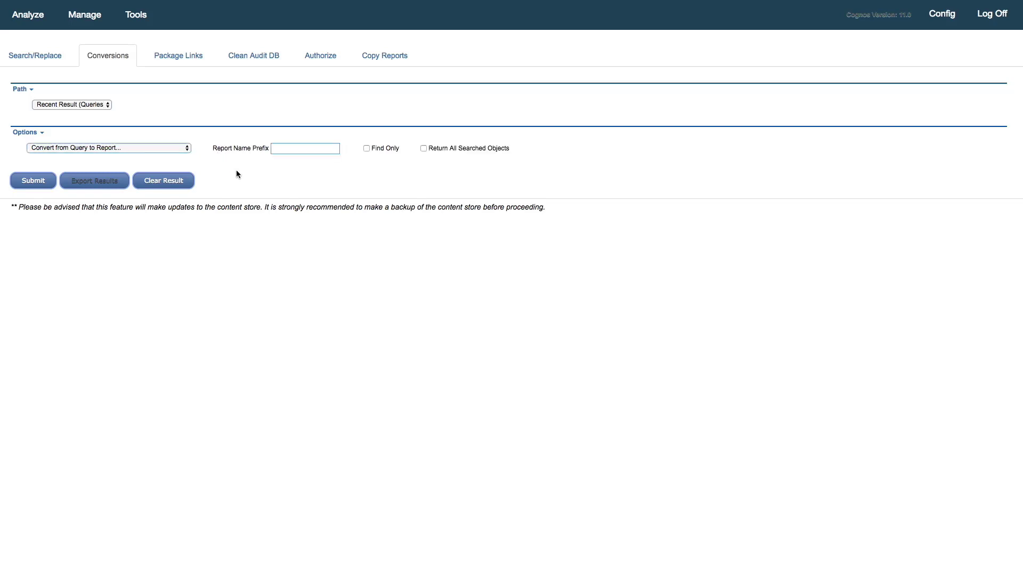
click(282, 152)
text(R_)
click(277, 146)
click(48, 182)
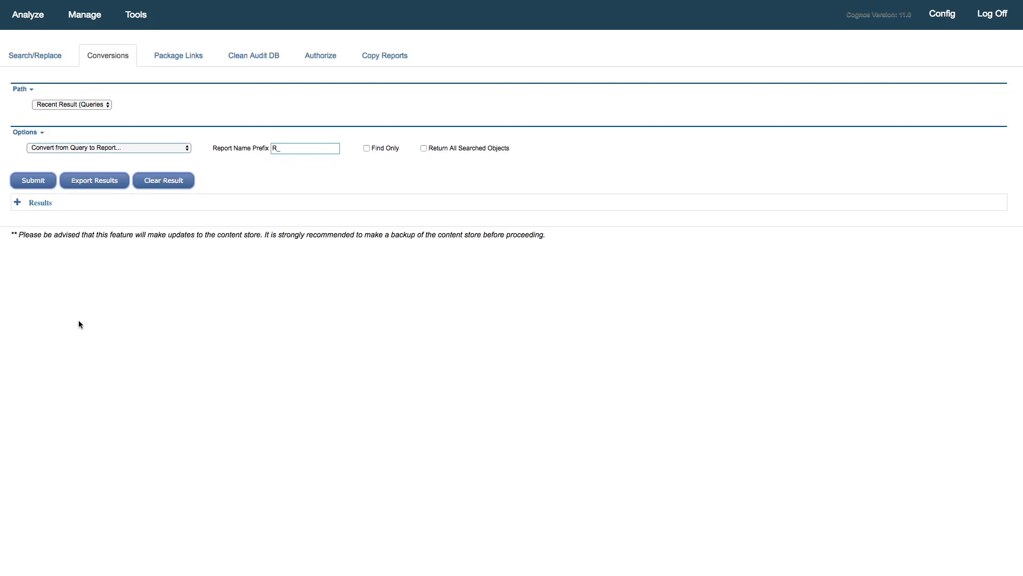
Review the three converted query locations, then switch to the Cognos Analytics __CTDemo folder
click(32, 204)
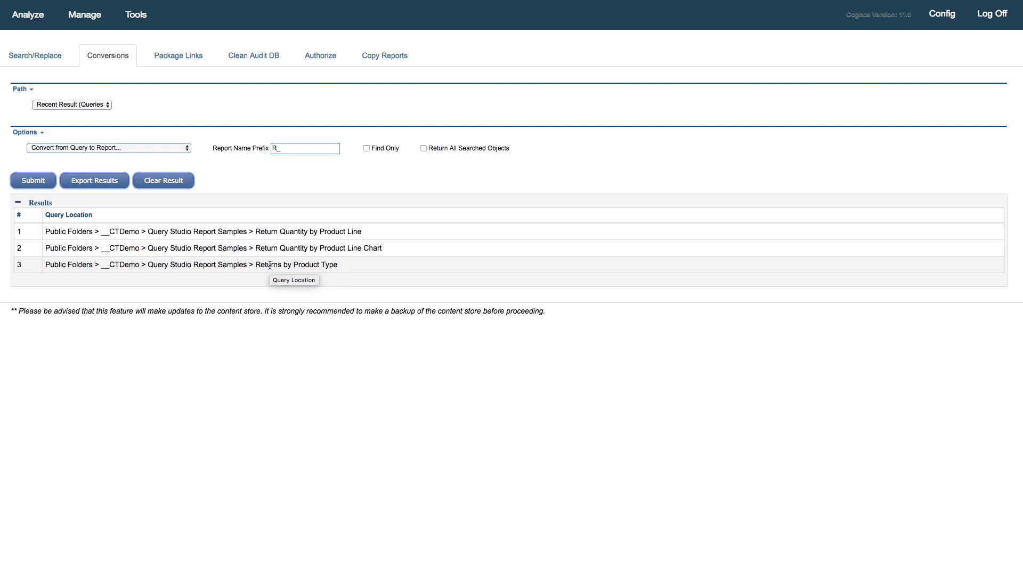
click(270, 265)
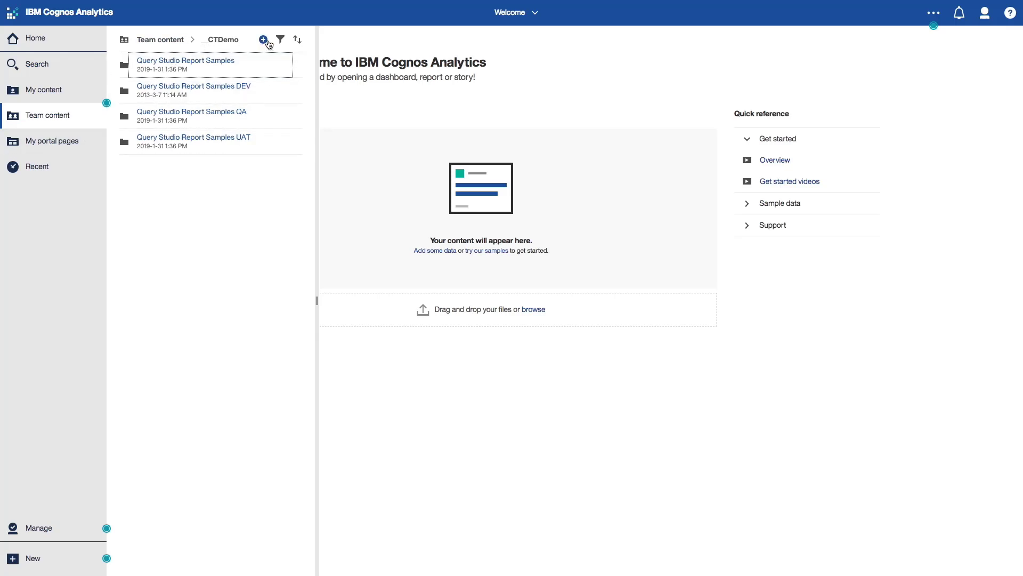
Sort by modified date, browse to __CTDemo > Query Studio Report Samples, and open R_Return Quantity by Product Line
click(297, 39)
click(239, 96)
click(165, 40)
click(170, 107)
click(191, 63)
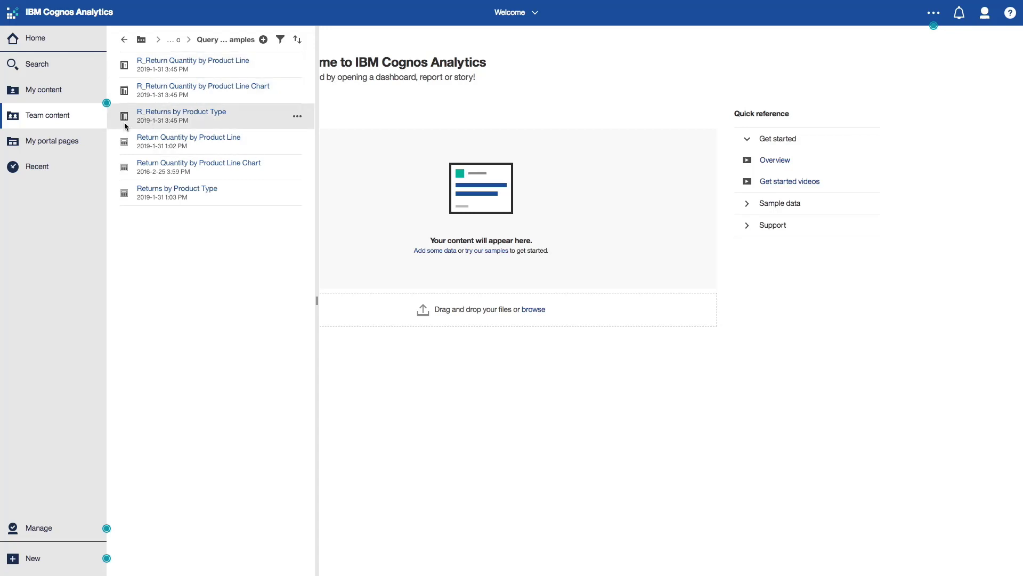
click(176, 62)
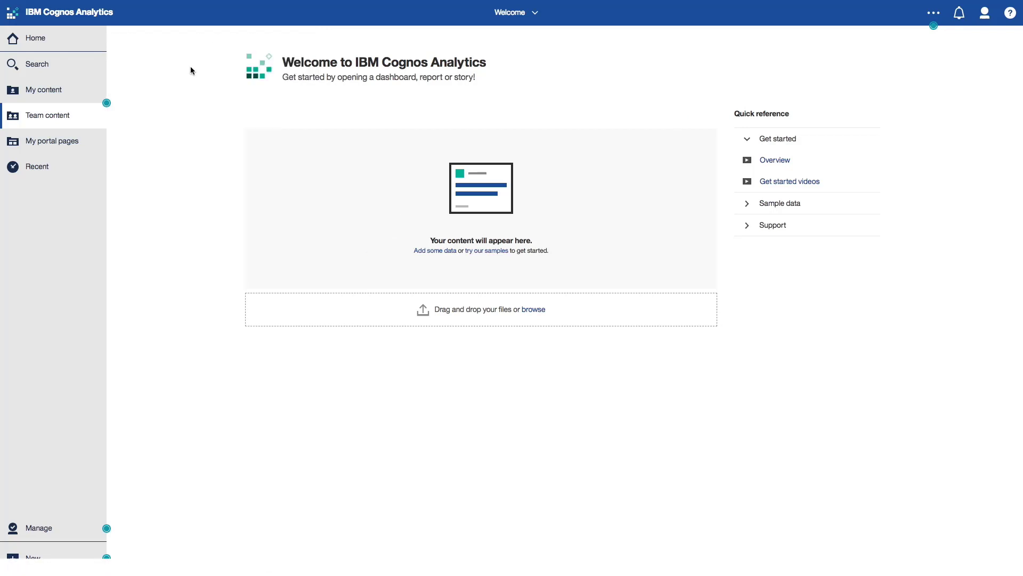